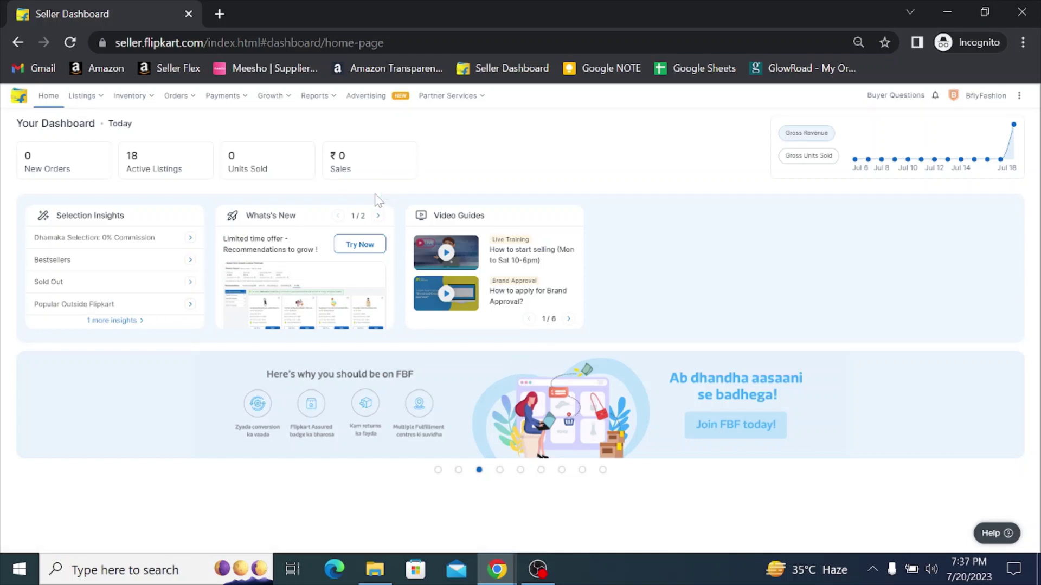
Step: Open BflyFashion's profile settings and go to the Manage Users card's page
{"action": "key", "text": "super+plus"}
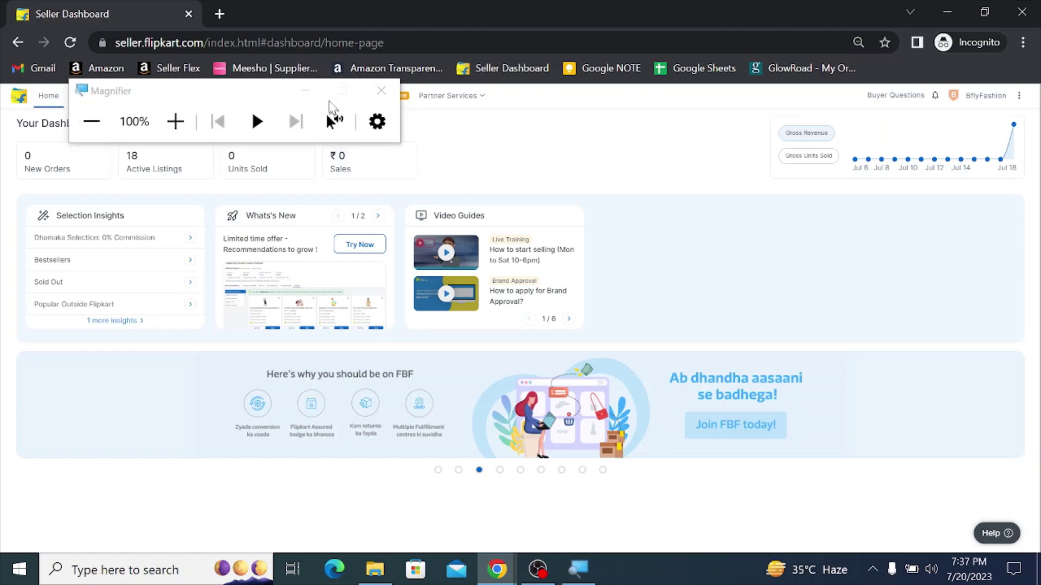
{"action": "left_click", "coordinate": [305, 91]}
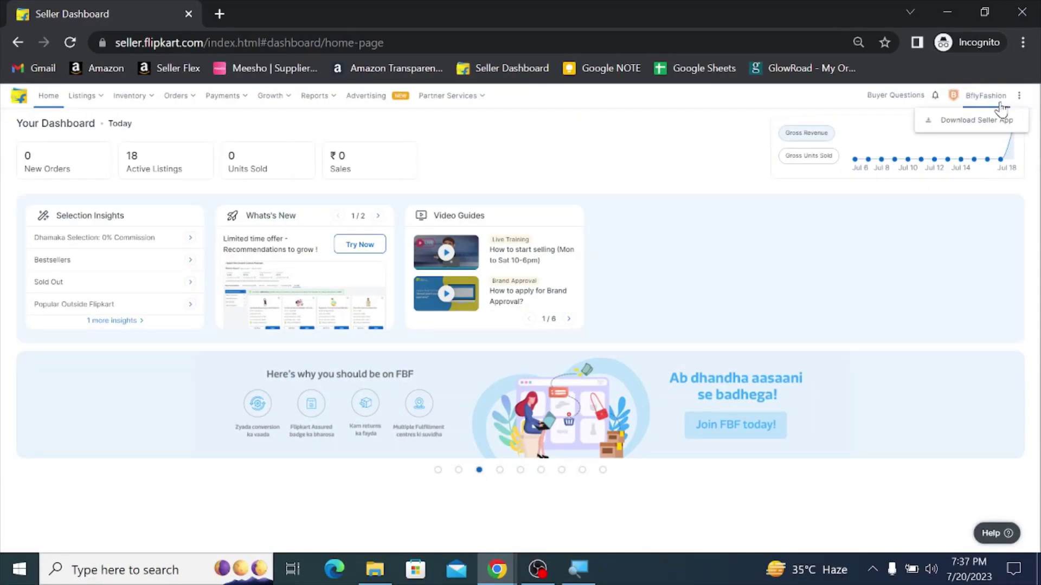
{"action": "mouse_move", "coordinate": [996, 106]}
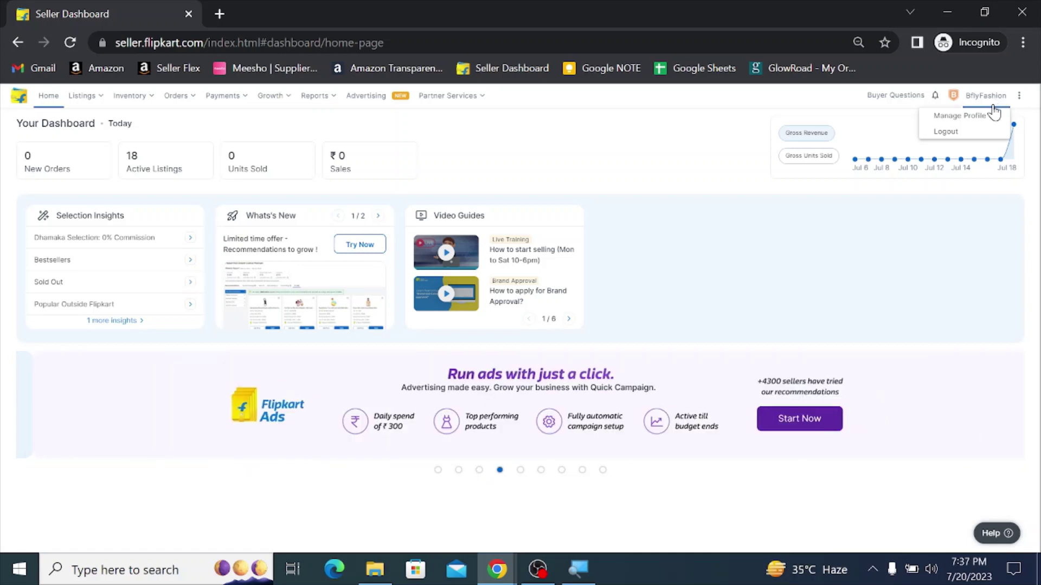
{"action": "left_click", "coordinate": [954, 116]}
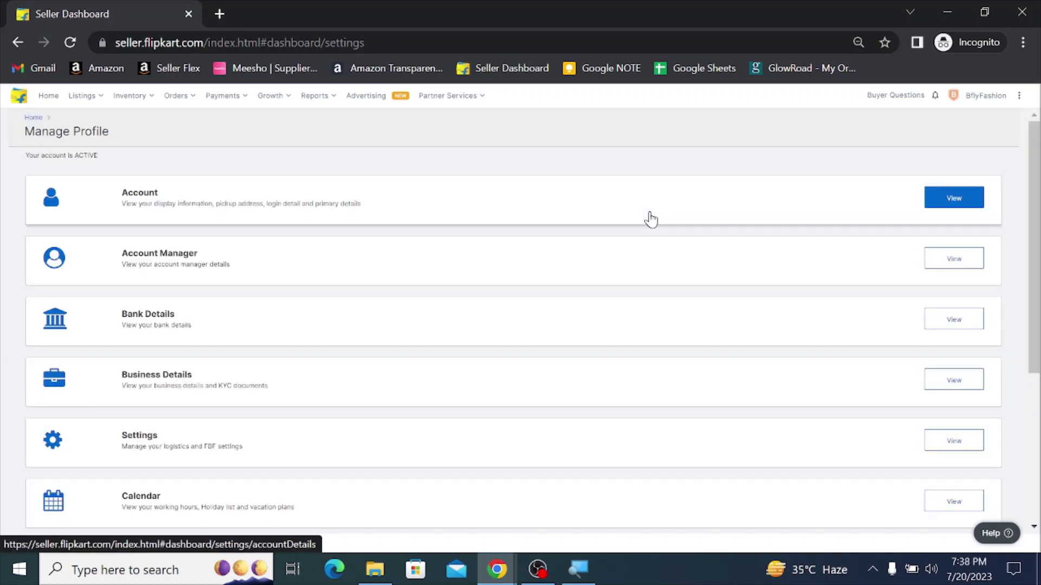
{"action": "scroll", "coordinate": [639, 233], "scroll_direction": "down", "scroll_amount": 4}
{"action": "scroll", "coordinate": [626, 269], "scroll_direction": "up", "scroll_amount": 4}
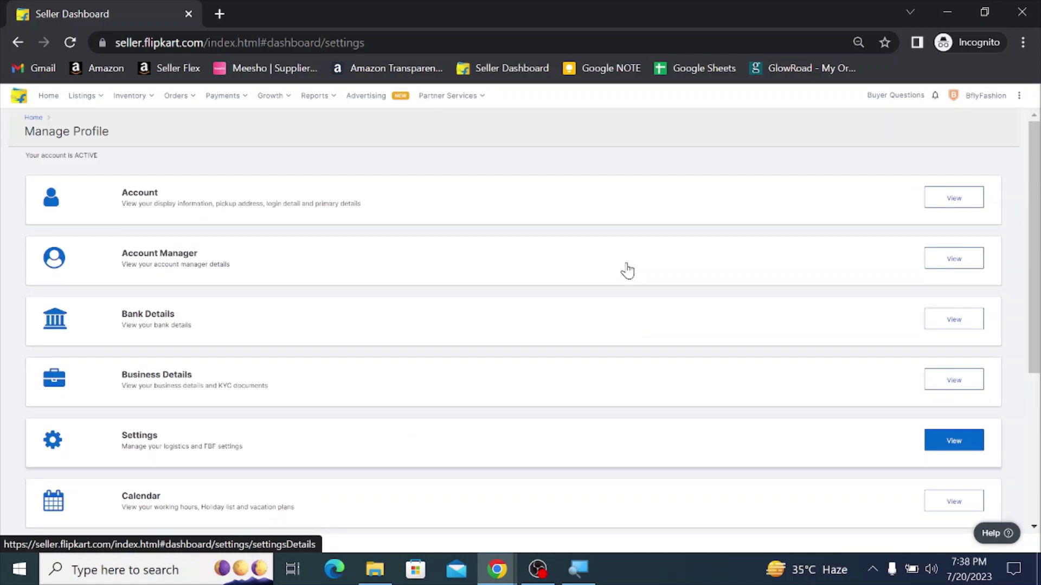
{"action": "scroll", "coordinate": [627, 269], "scroll_direction": "down", "scroll_amount": 3}
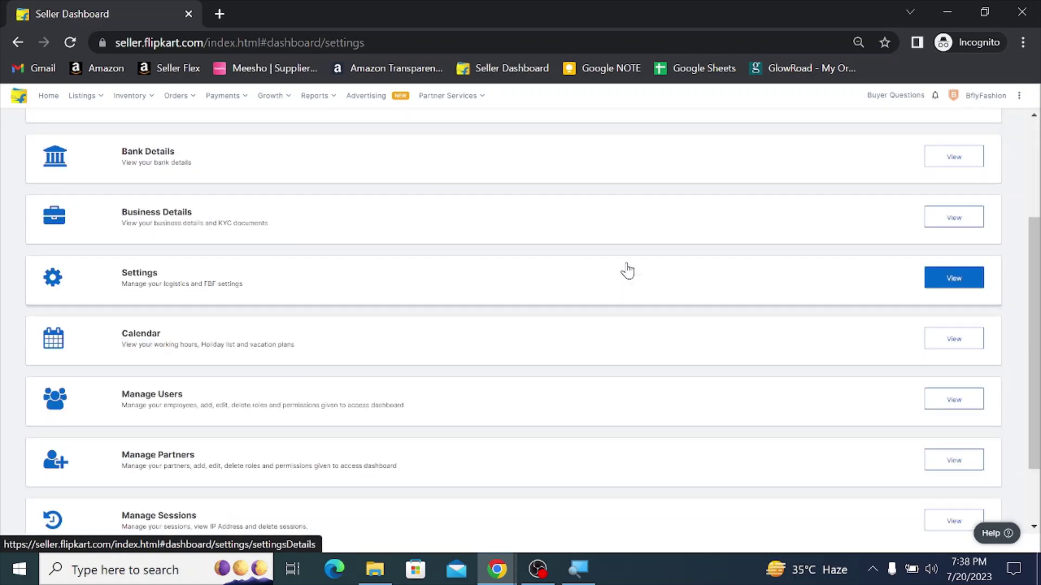
{"action": "scroll", "coordinate": [626, 270], "scroll_direction": "down", "scroll_amount": 2}
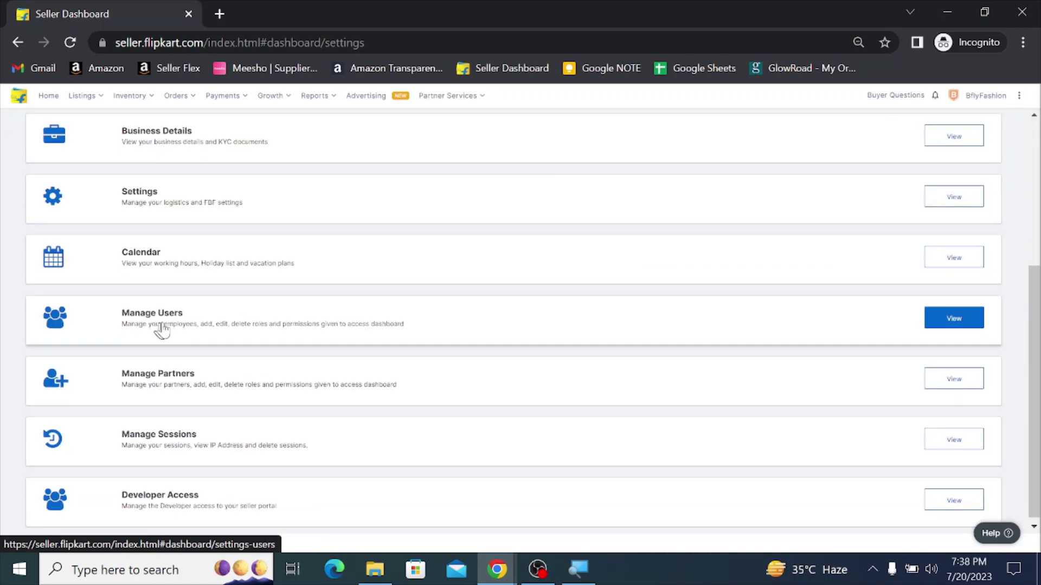
{"action": "left_click", "coordinate": [953, 323]}
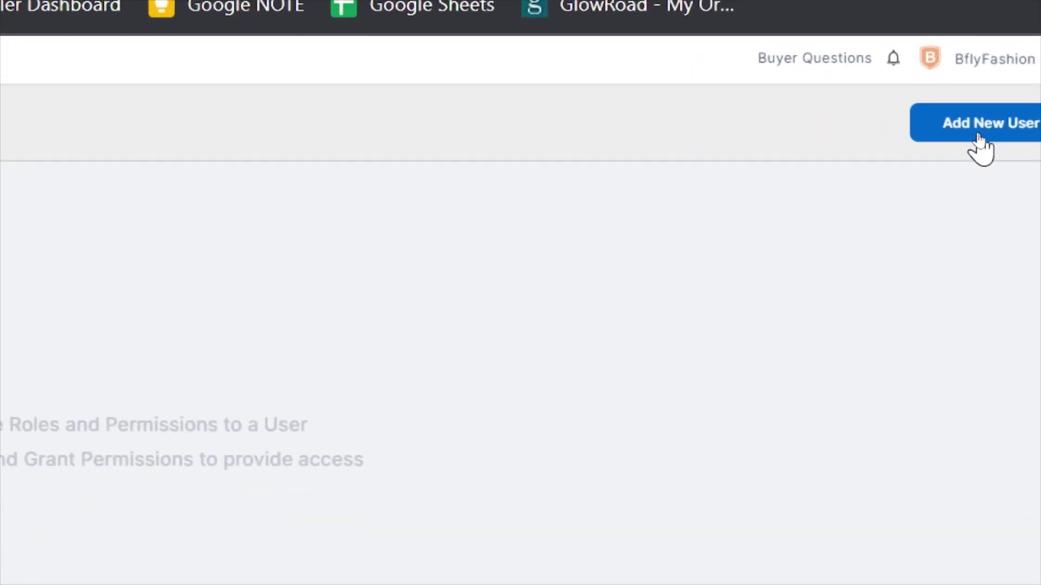
Step: Start adding a new user from the Manage Users page
{"action": "left_click", "coordinate": [979, 136]}
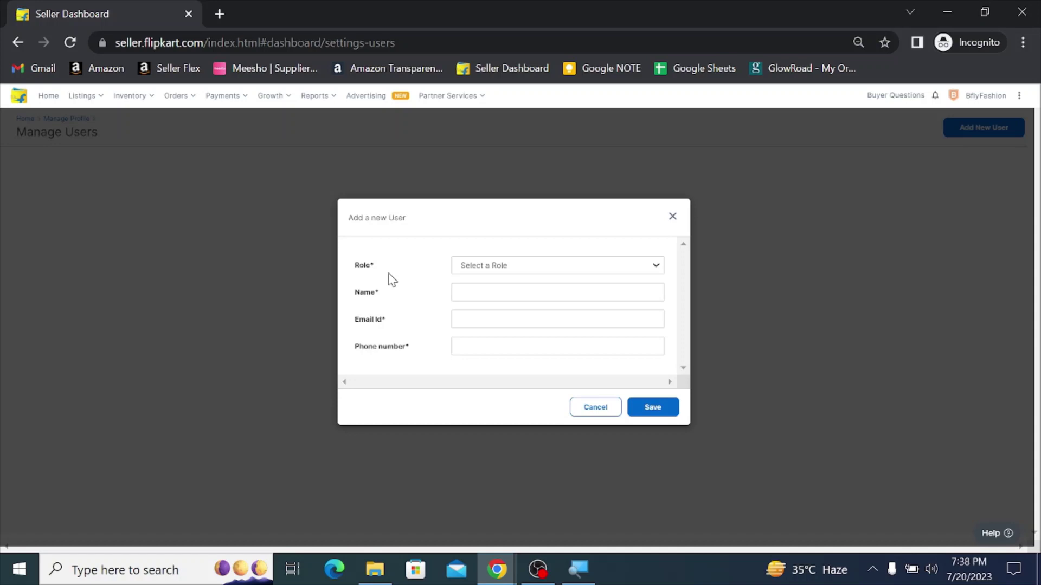
Step: Visit the Name, Email Id and Phone number fields, then show the Role dropdown's options
{"action": "left_click", "coordinate": [491, 292]}
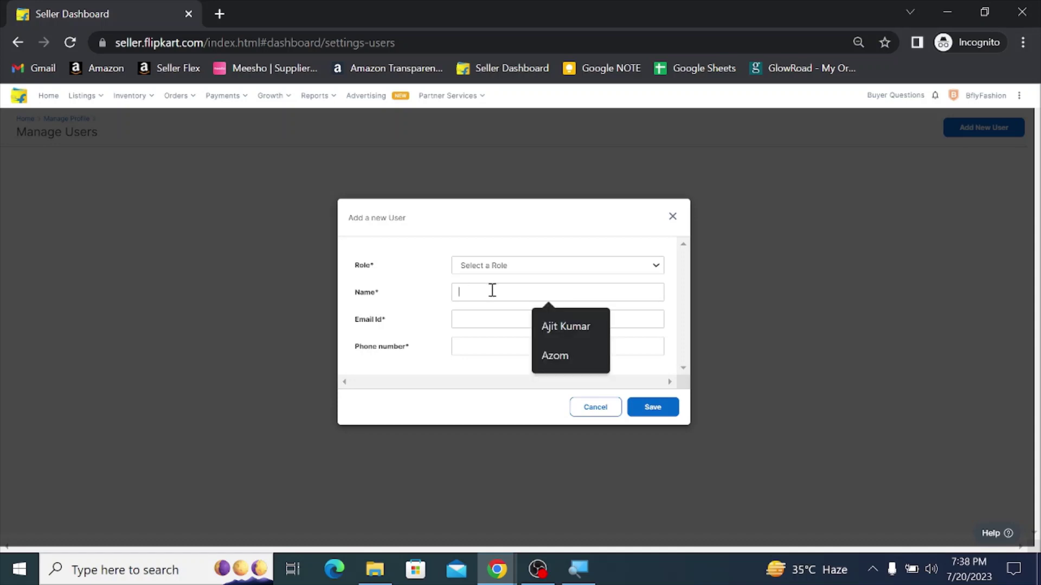
{"action": "left_click", "coordinate": [481, 323]}
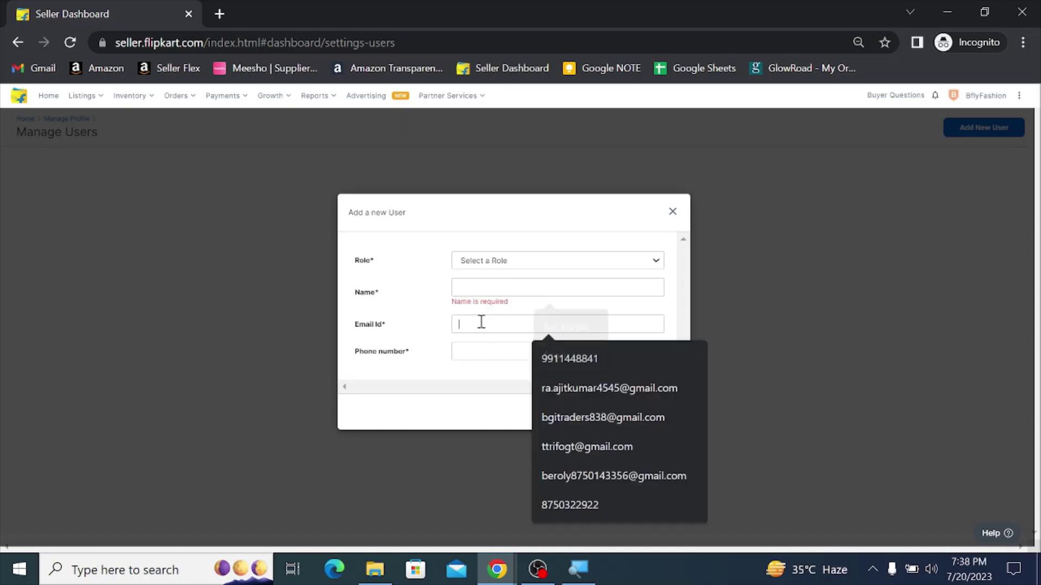
{"action": "left_click", "coordinate": [484, 352]}
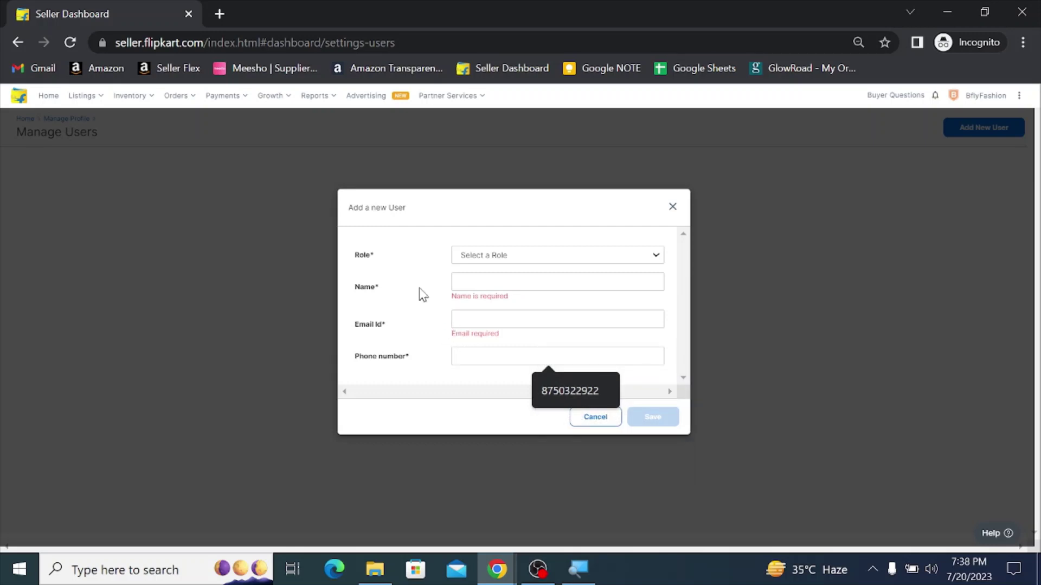
{"action": "left_click", "coordinate": [490, 259]}
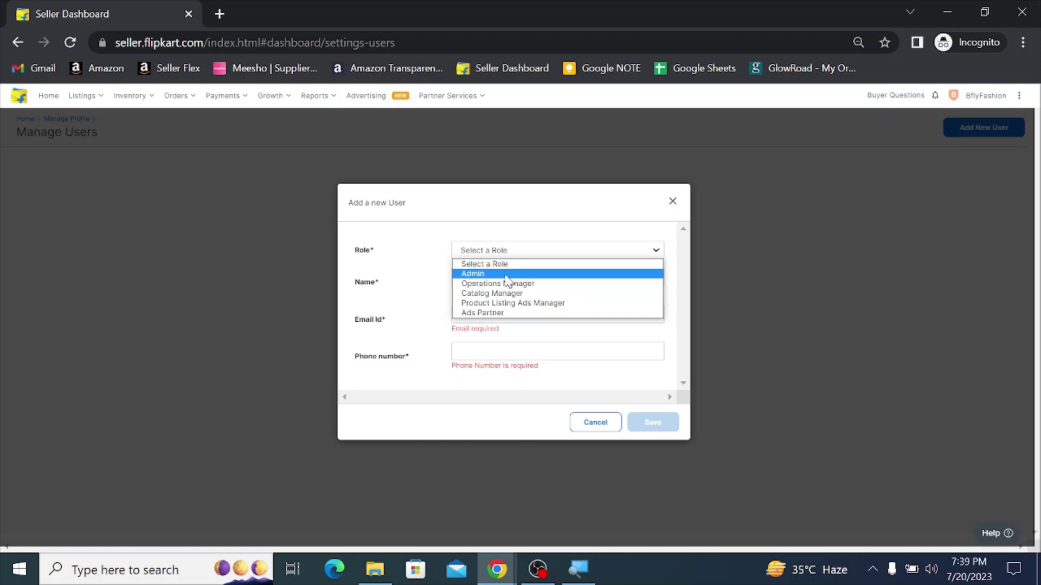
Step: Choose the Admin role and enter the new user's full name
{"action": "left_click", "coordinate": [506, 274]}
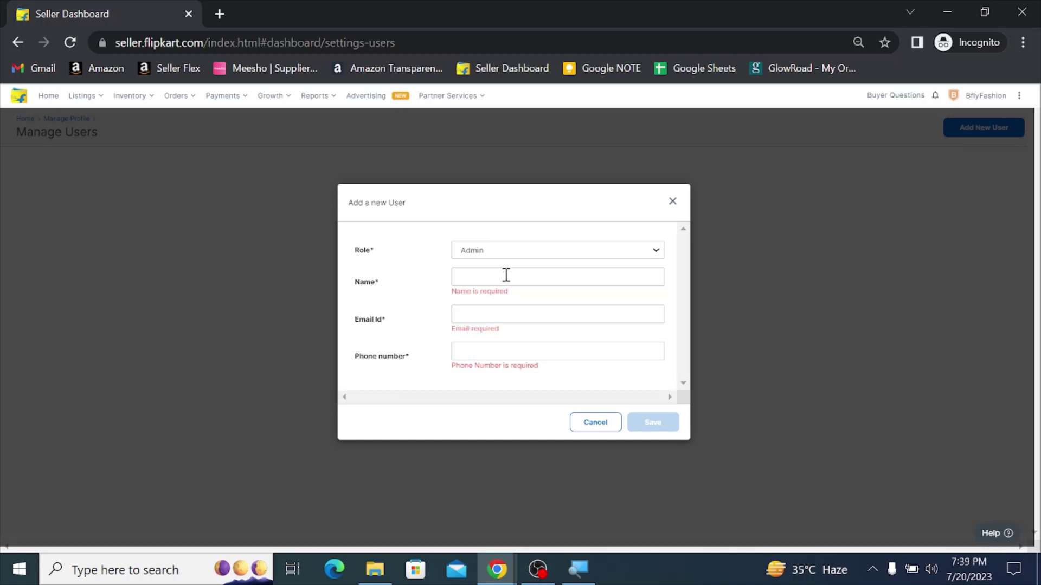
{"action": "left_click", "coordinate": [506, 276]}
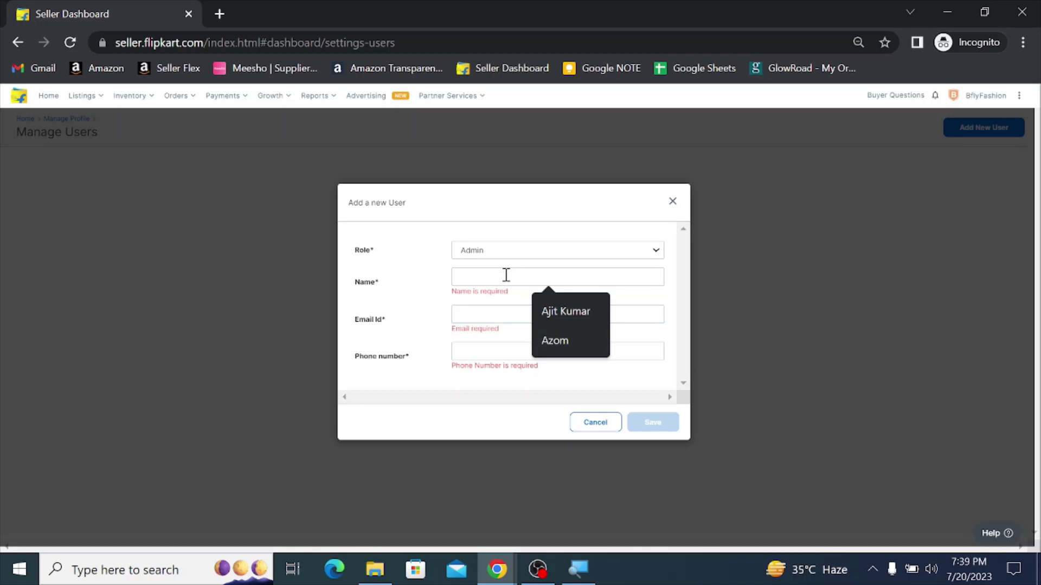
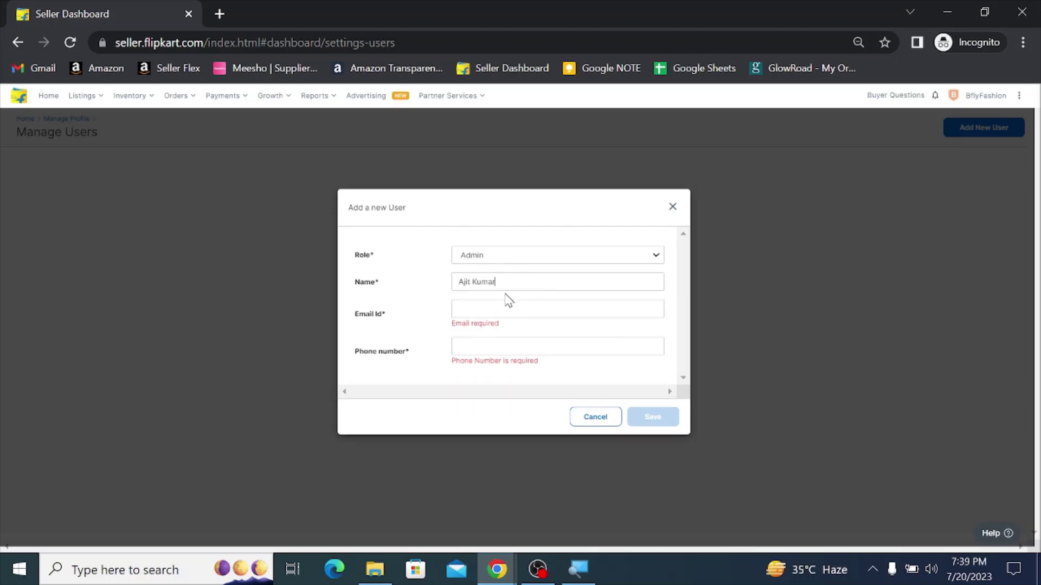
Step: Paste the user's e-mail address, enter their phone number, and save the user
{"action": "left_click", "coordinate": [509, 314]}
{"action": "key", "text": "alt+Tab"}
{"action": "left_click", "coordinate": [534, 309]}
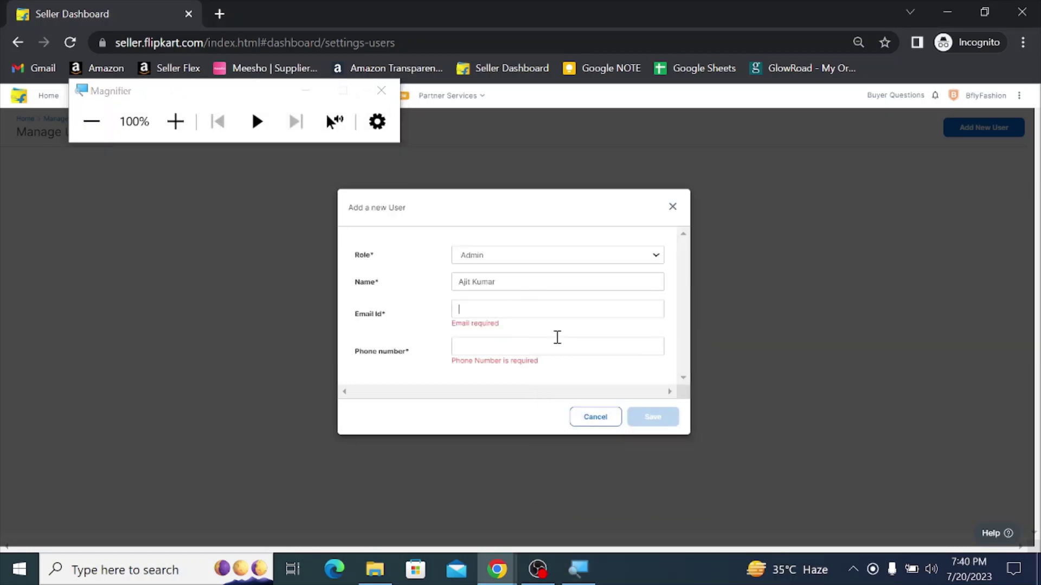
{"action": "key", "text": "ctrl+v"}
{"action": "left_click", "coordinate": [531, 342]}
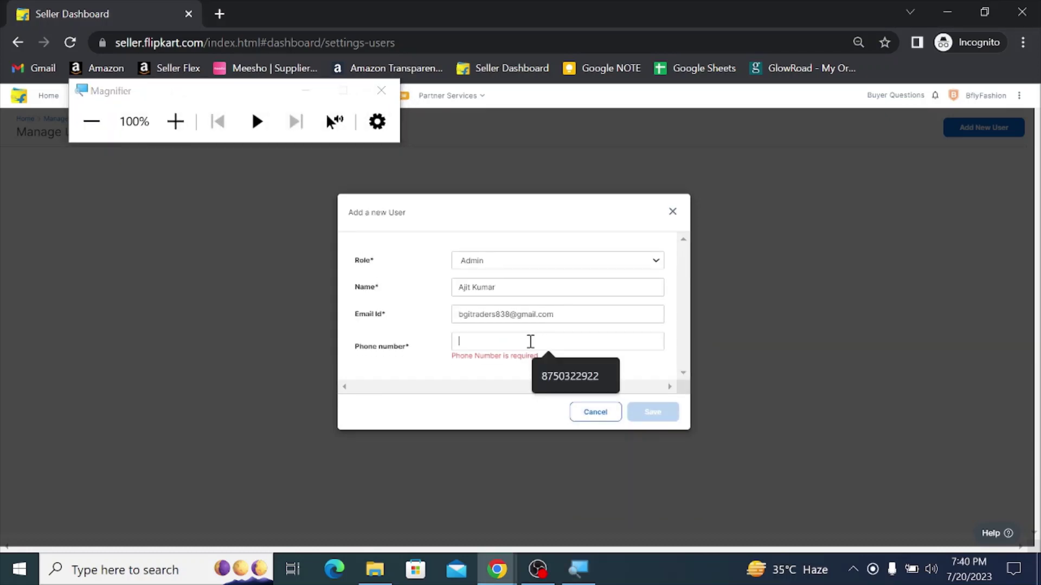
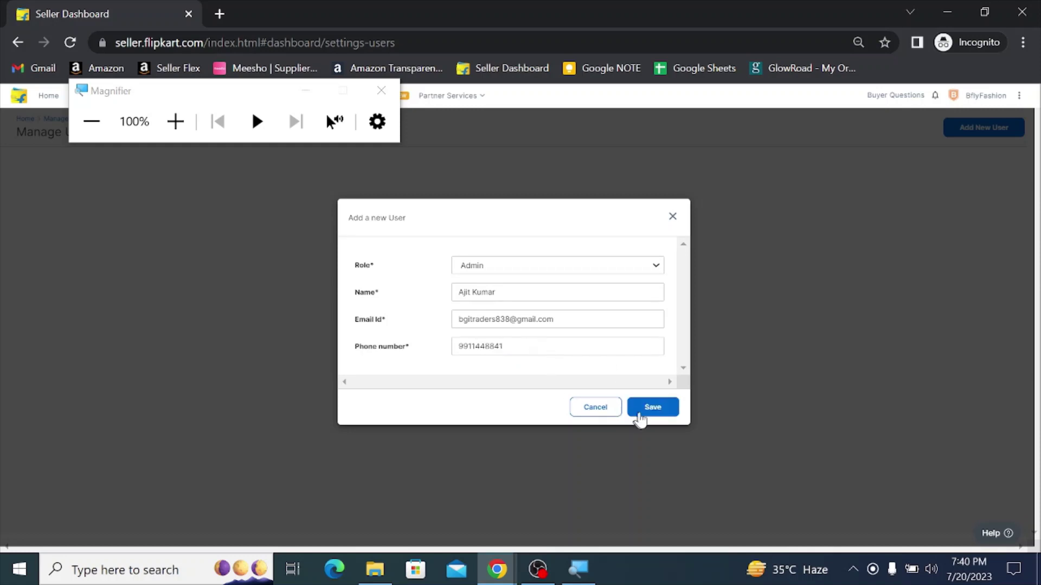
{"action": "left_click", "coordinate": [648, 408]}
Step: Switch to the other login's Seller Hub dashboard showing 116 active listings
{"action": "mouse_move", "coordinate": [303, 100]}
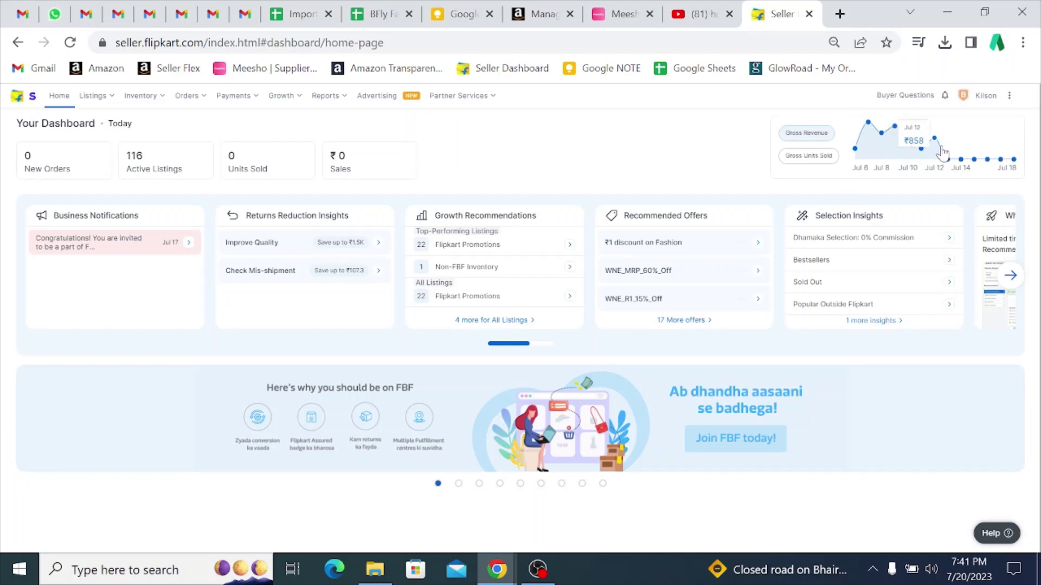
Step: Switch the session into the BflyFashion seller account via Switch Account
{"action": "left_click", "coordinate": [986, 101]}
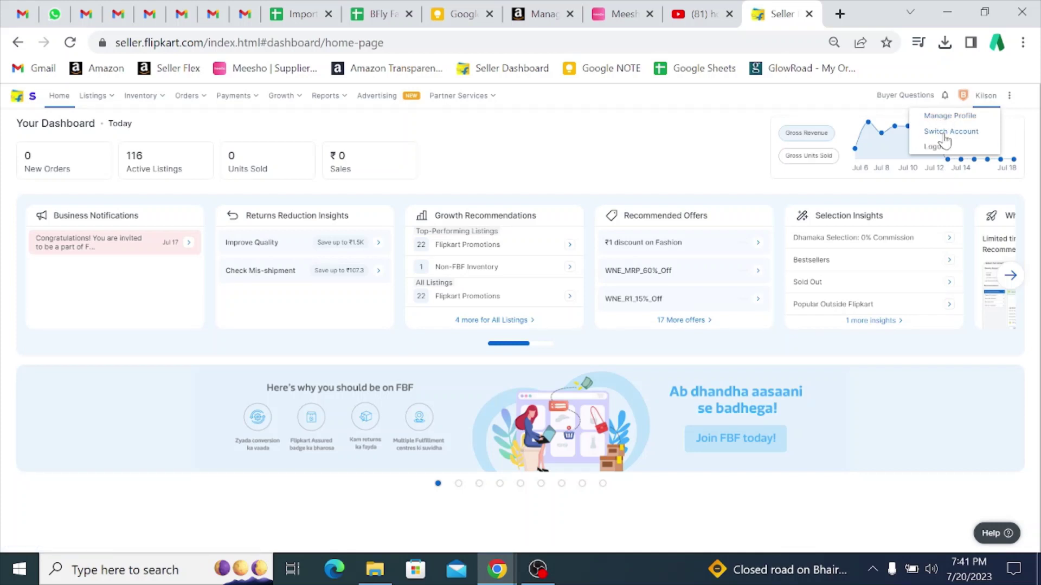
{"action": "left_click", "coordinate": [945, 139]}
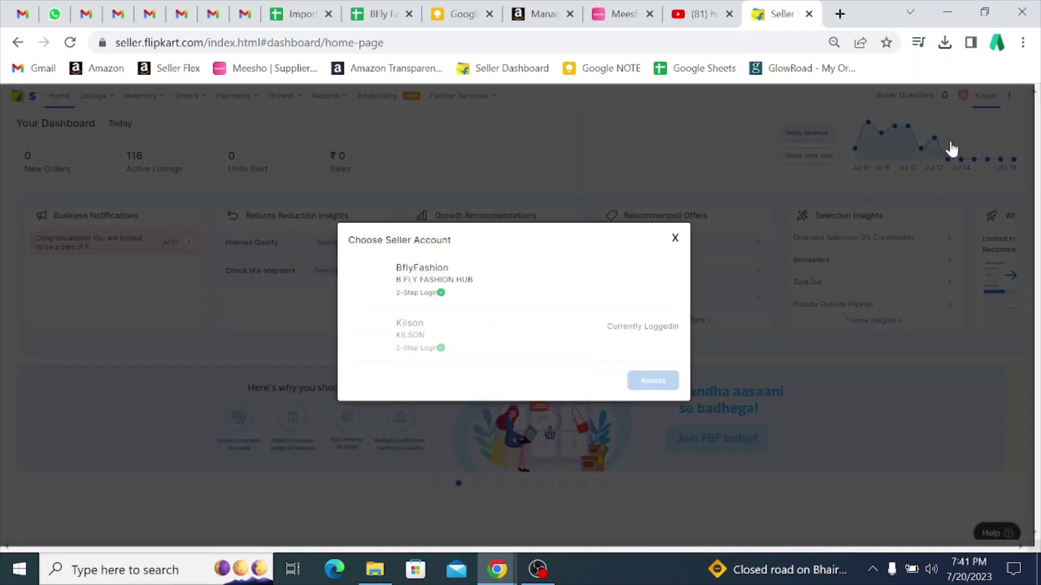
{"action": "left_click", "coordinate": [488, 290]}
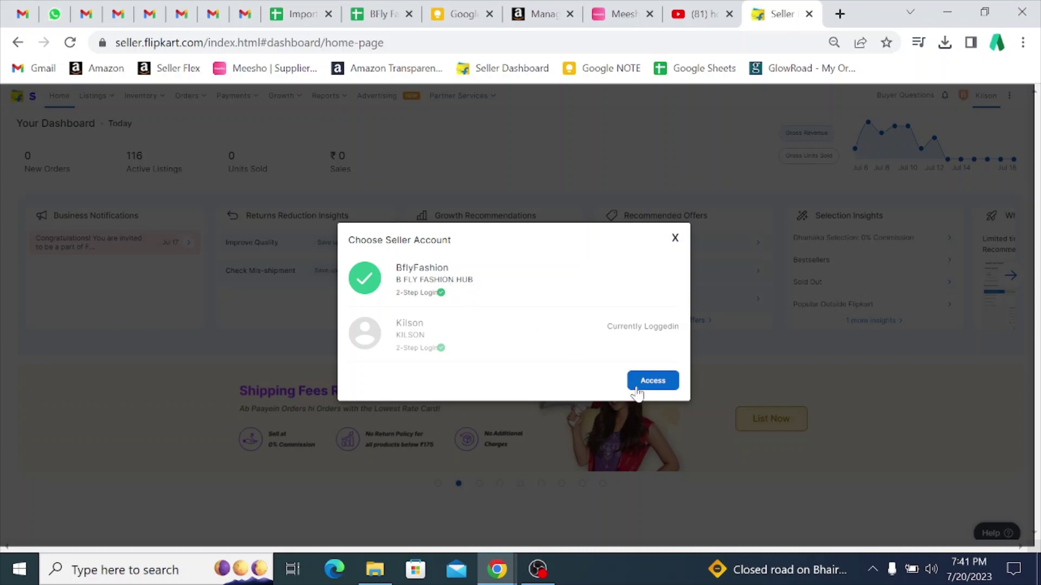
{"action": "left_click", "coordinate": [654, 381]}
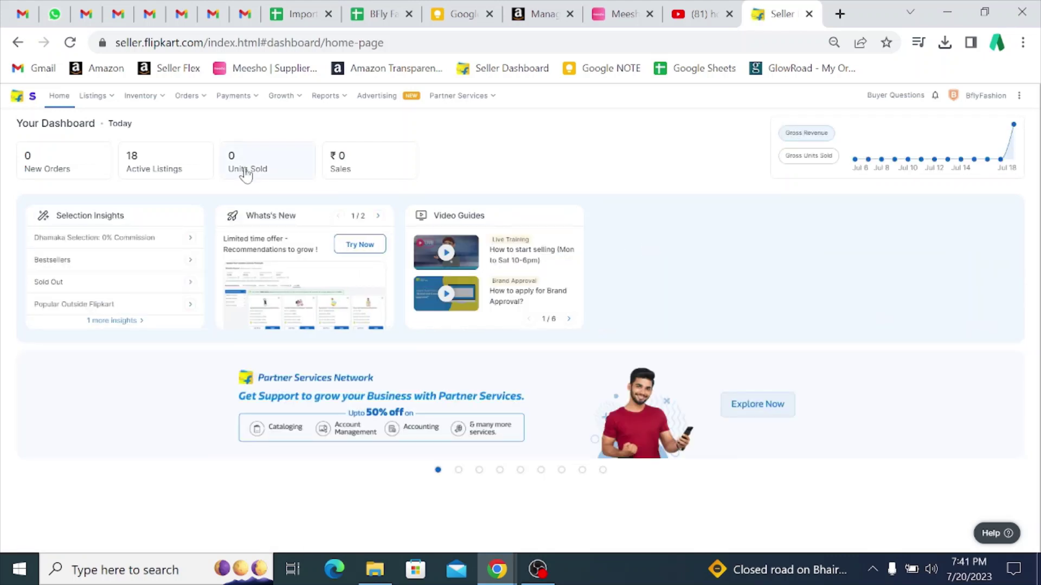
Step: Switch from BflyFashion back to the other seller account and access it
{"action": "left_click", "coordinate": [992, 98]}
{"action": "left_click", "coordinate": [966, 134]}
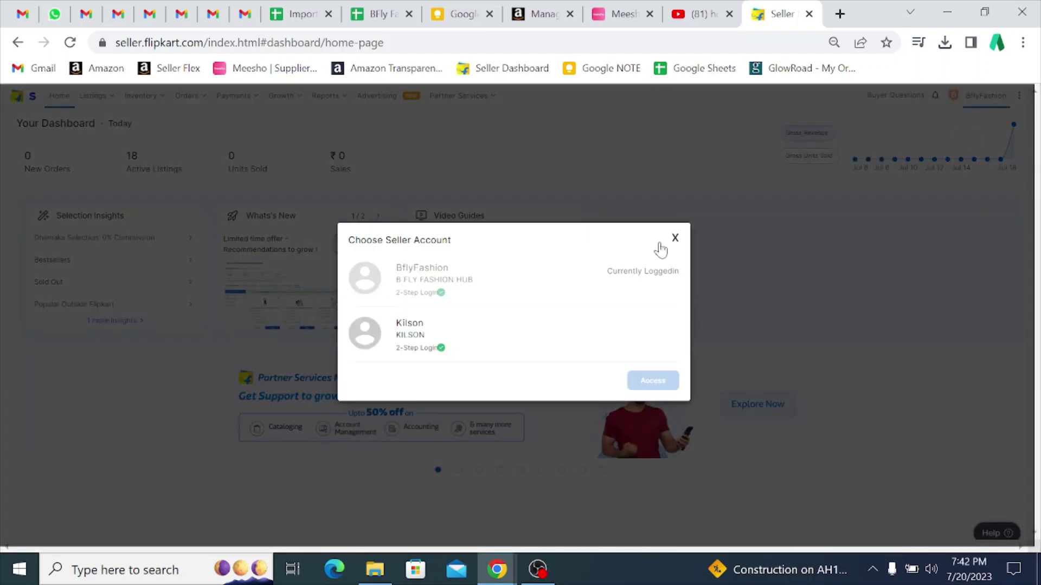
{"action": "left_click", "coordinate": [487, 340]}
{"action": "left_click", "coordinate": [671, 383]}
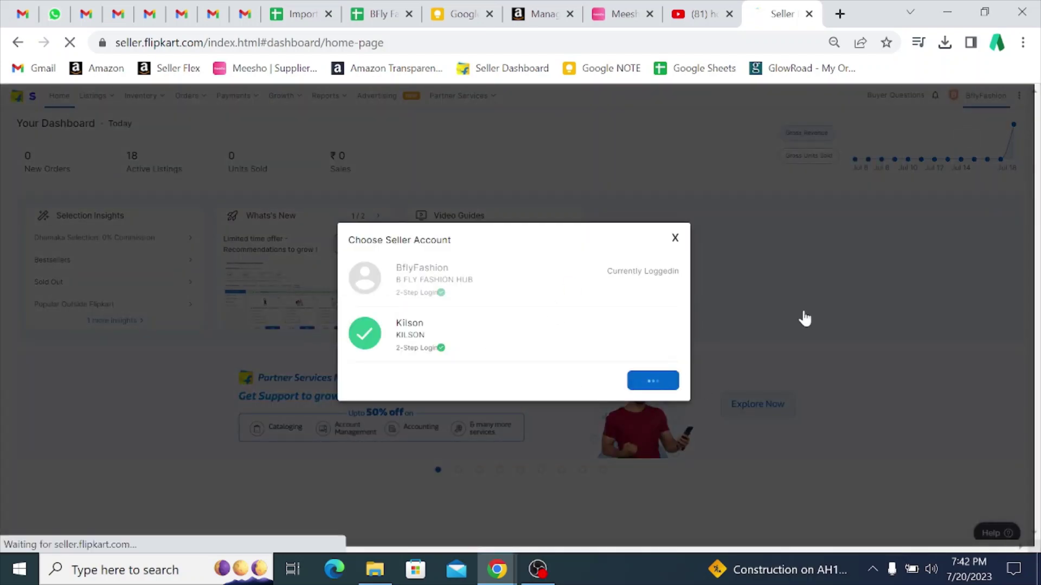